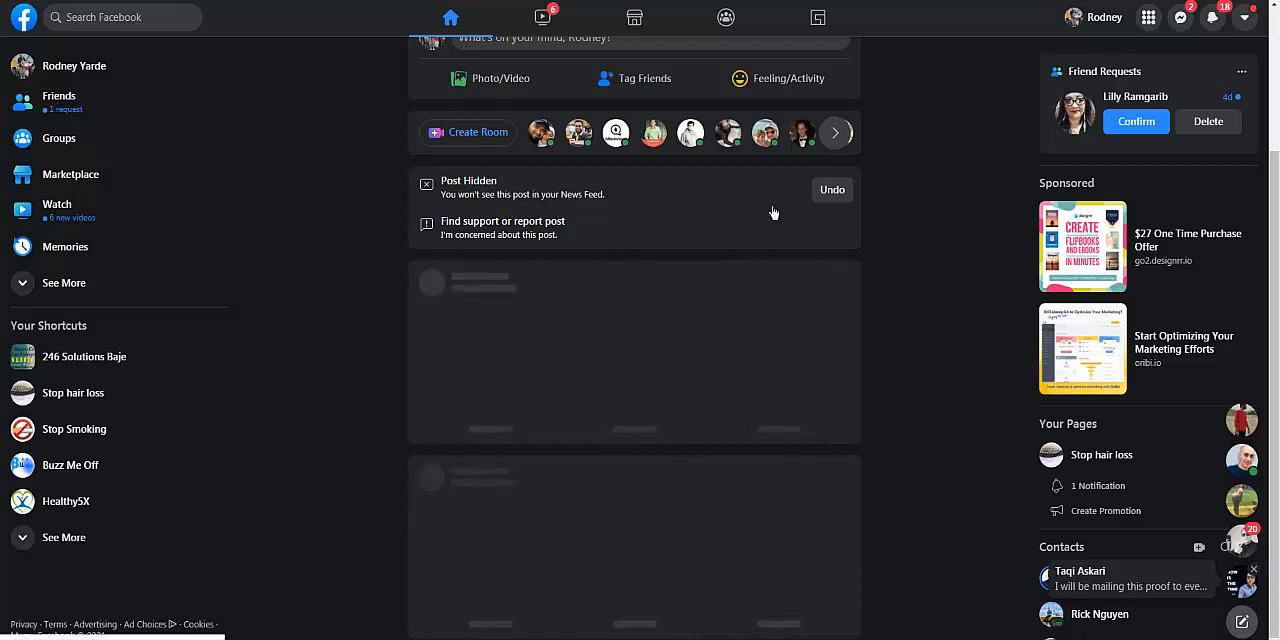
Go from the Facebook ad creation page to Events Manager, cancelling the new campaign dialog
left_click(1150, 22)
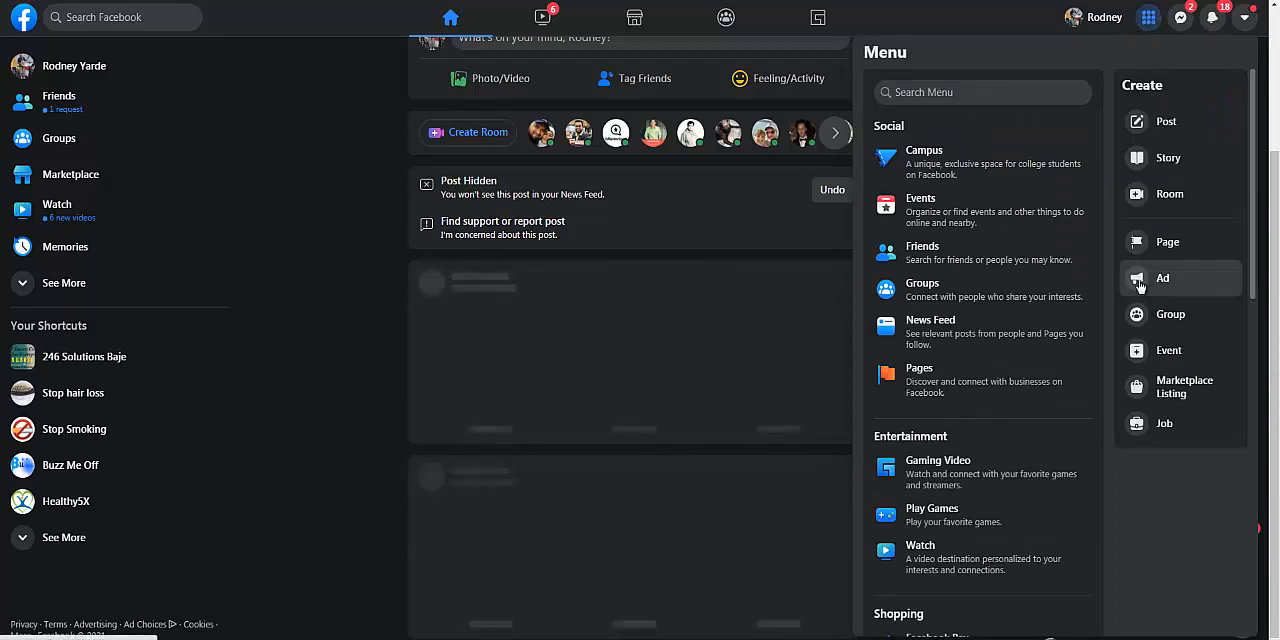
left_click(1138, 280)
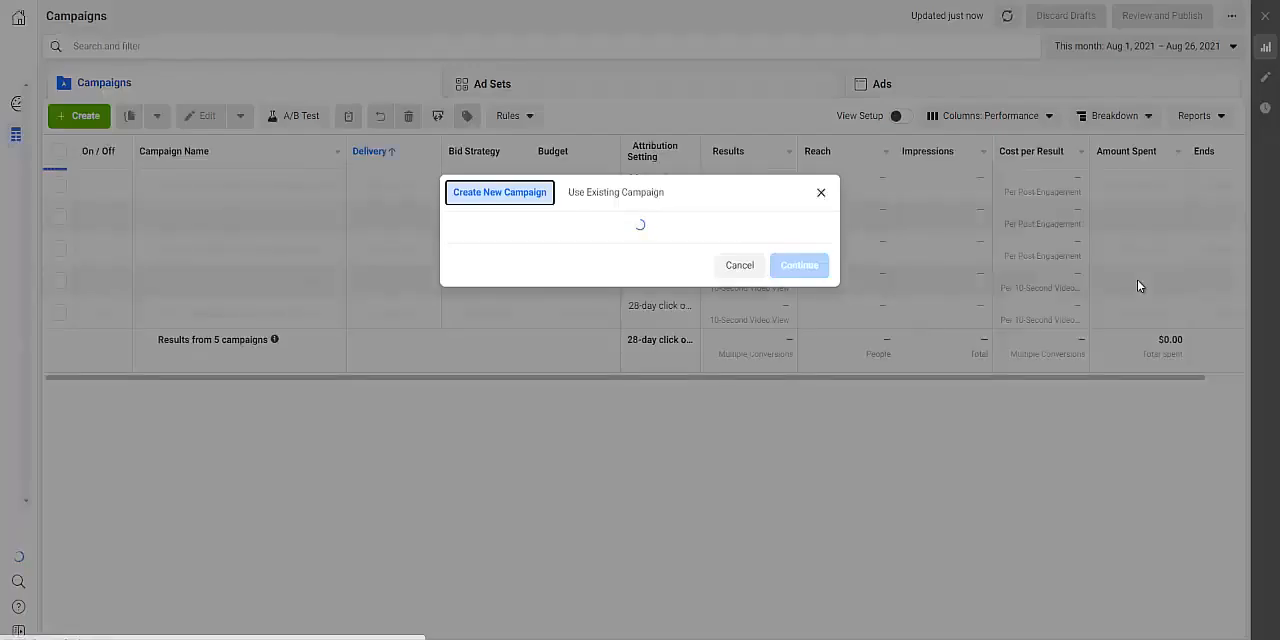
left_click(741, 268)
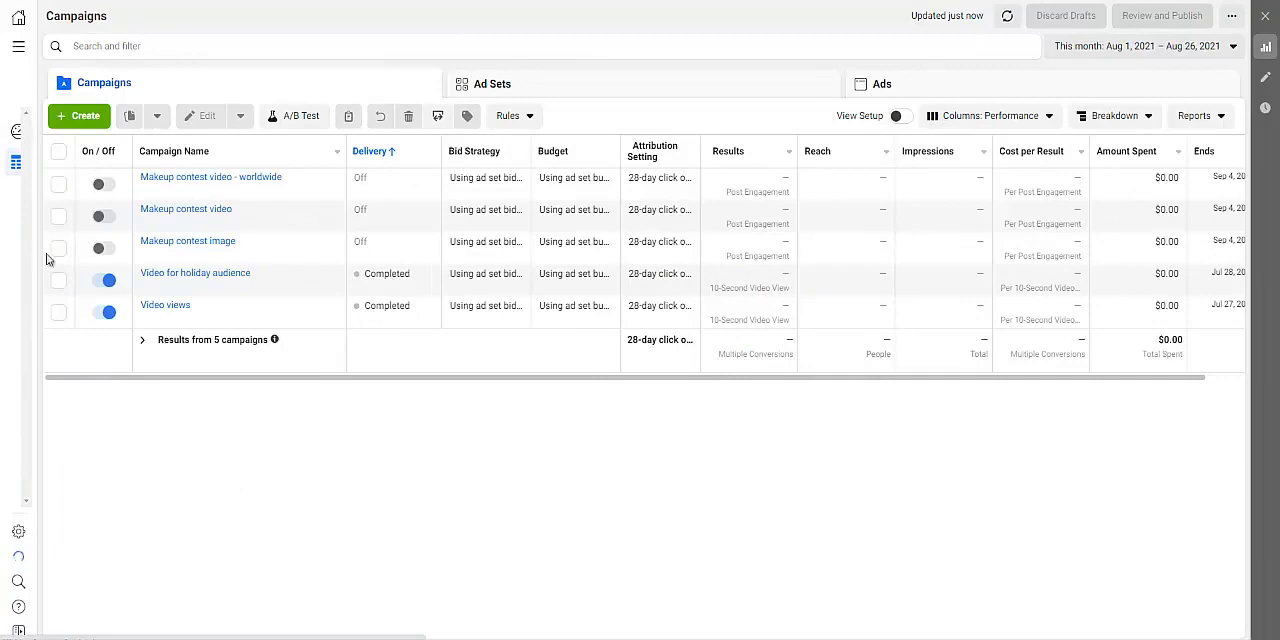
left_click(19, 50)
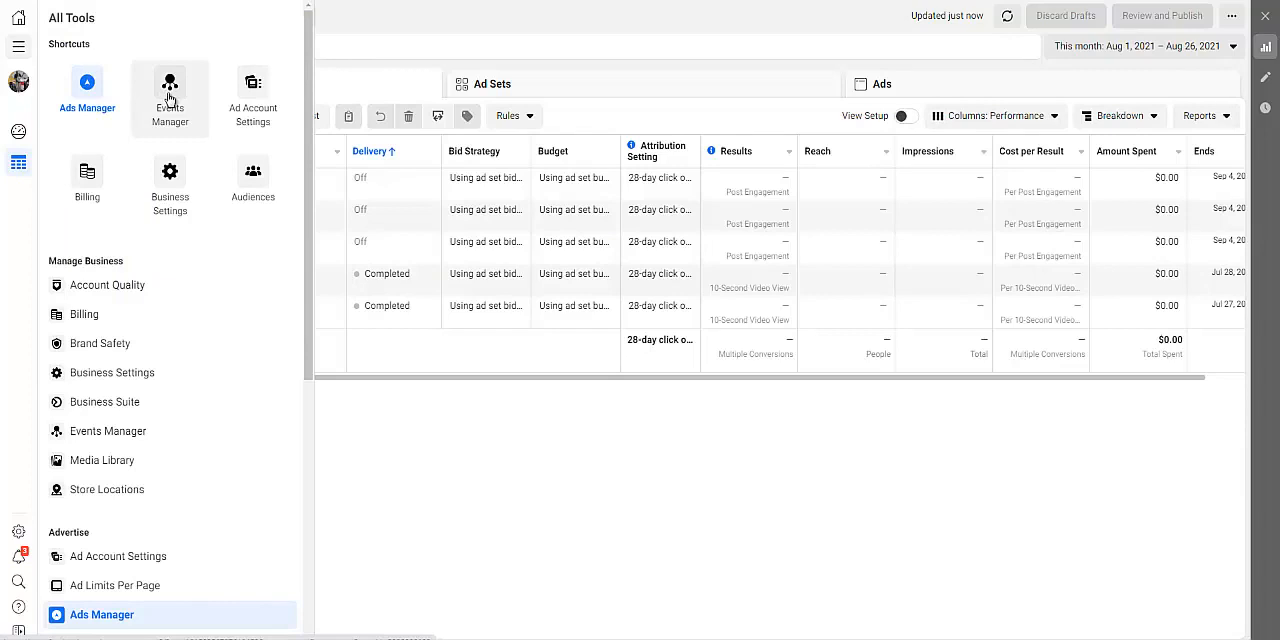
left_click(171, 98)
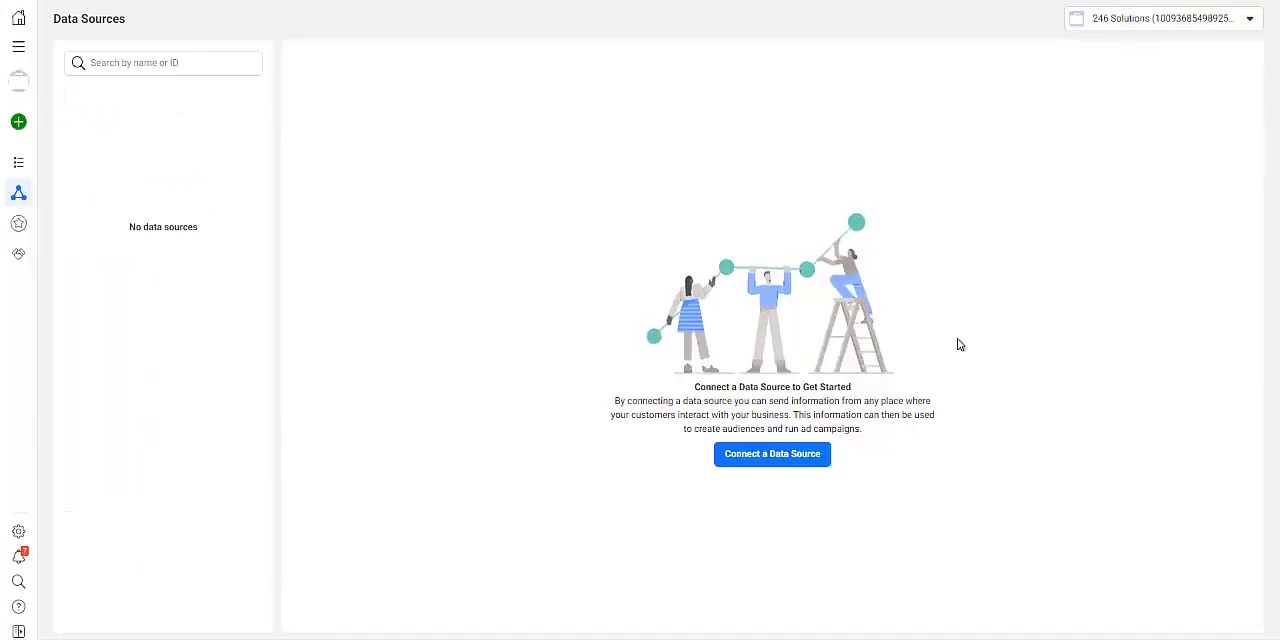
Connect a new Web data source using Facebook Pixel as the connection method
mouse_move(20, 125)
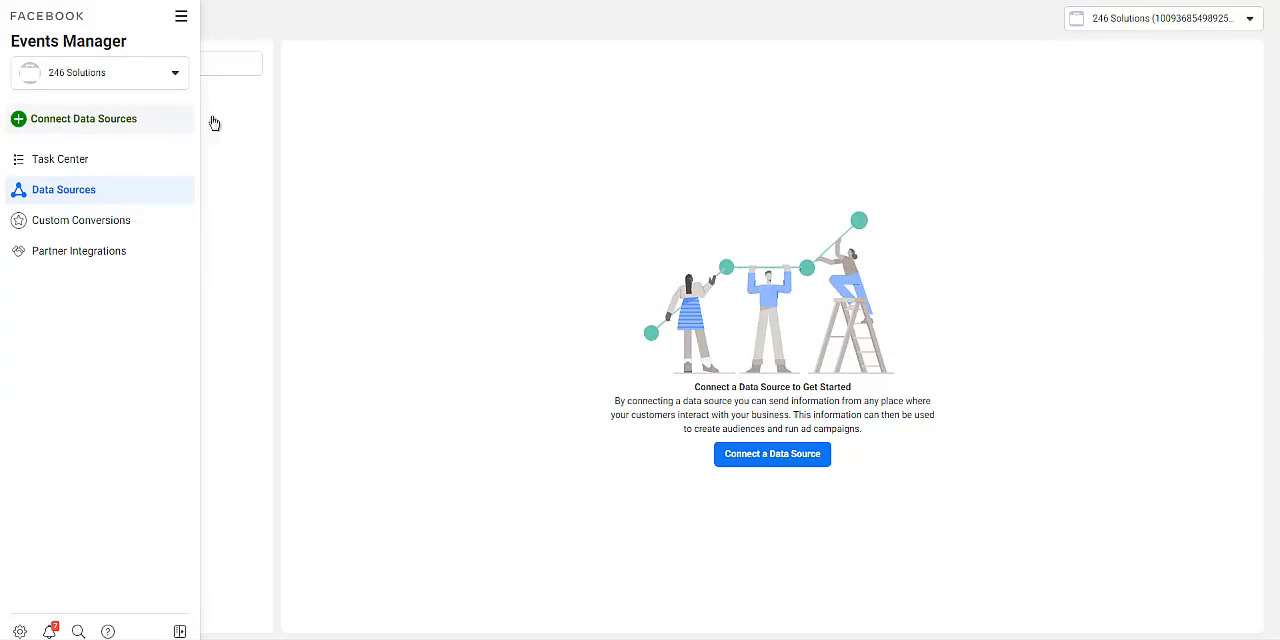
left_click(90, 122)
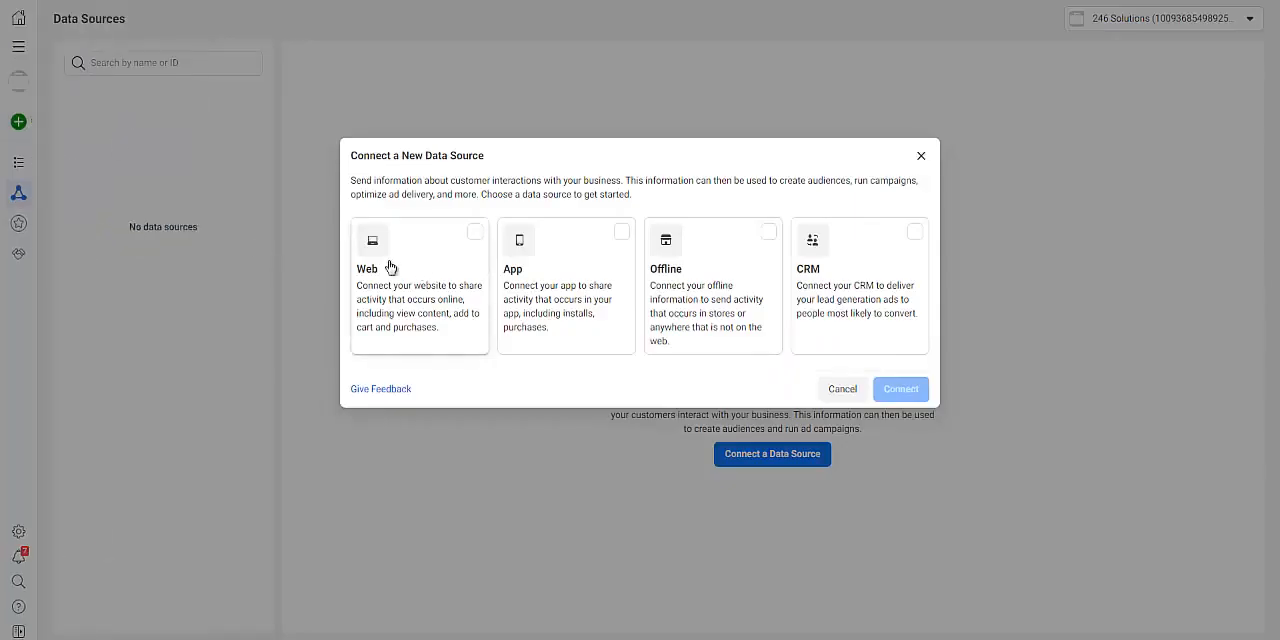
left_click(476, 236)
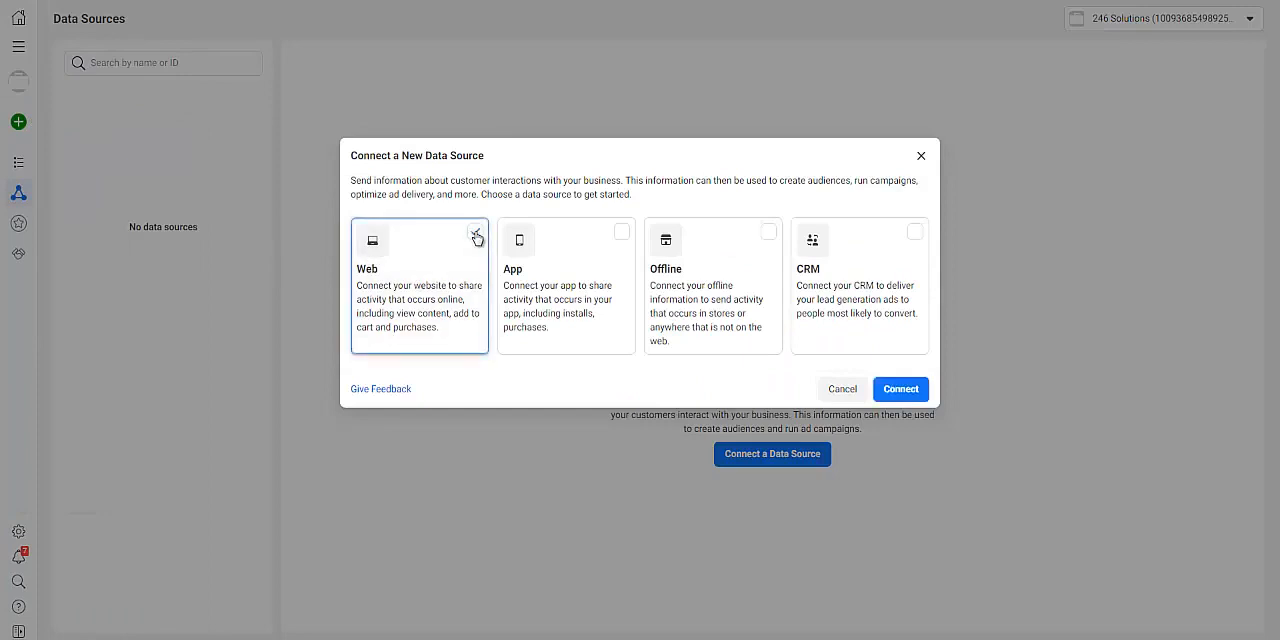
left_click(903, 390)
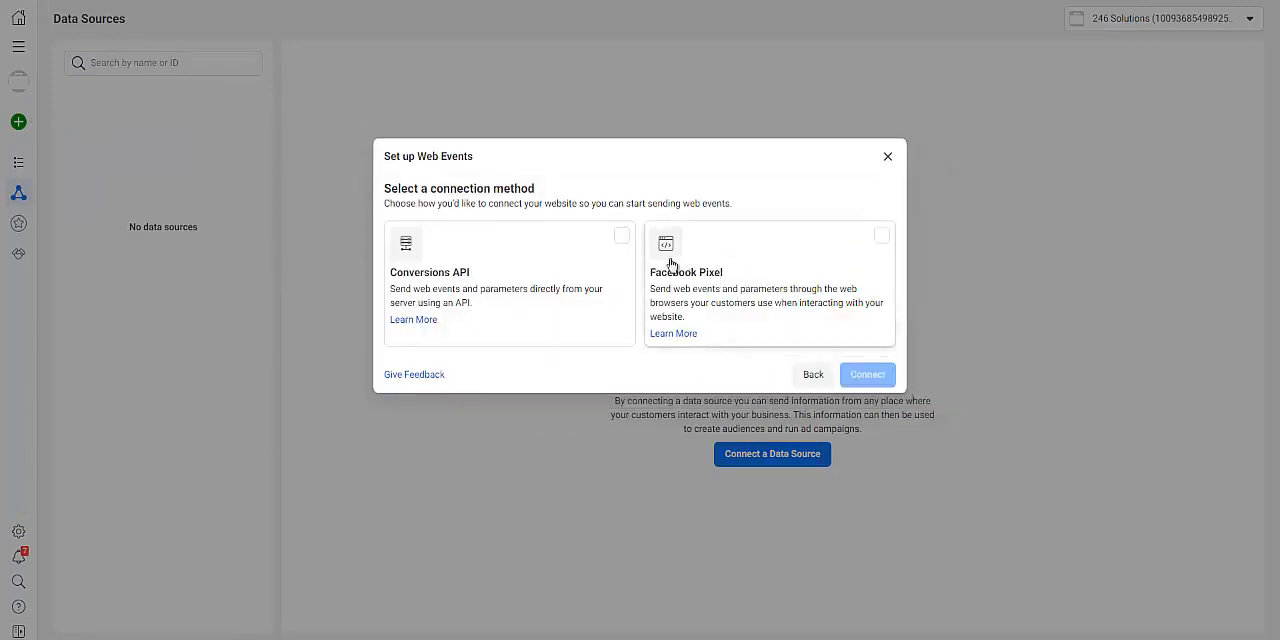
left_click(882, 242)
left_click(867, 377)
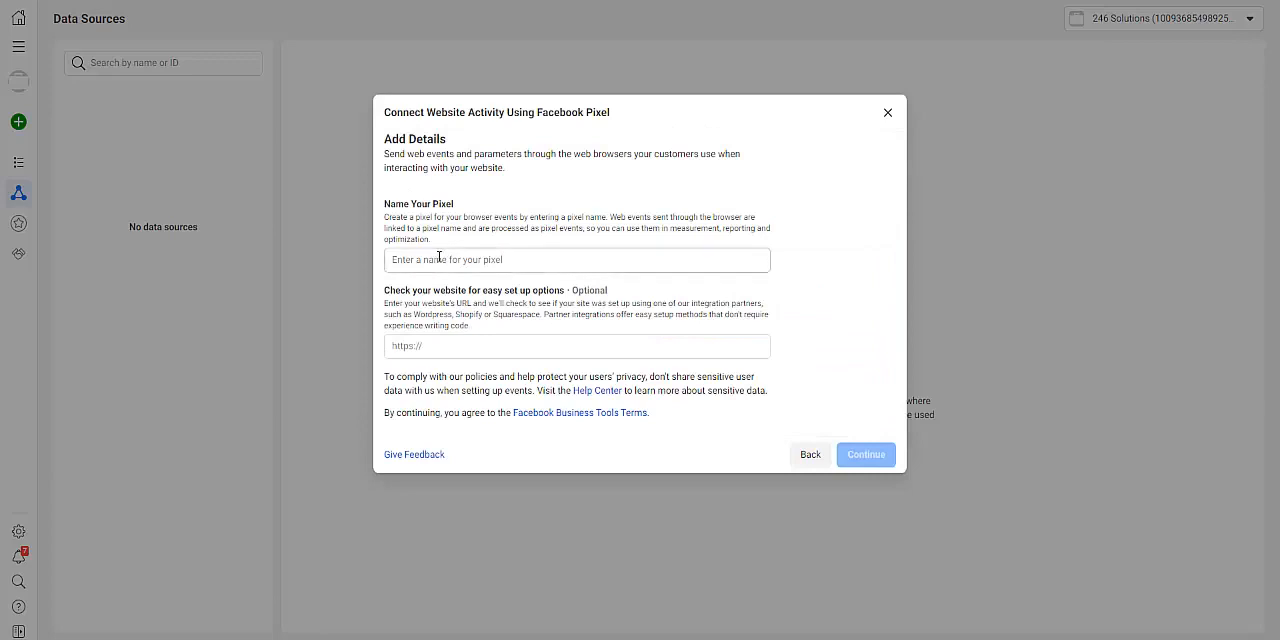
Name the pixel Mydemo and copy its base code for manual installation
left_click(439, 258)
type("M")
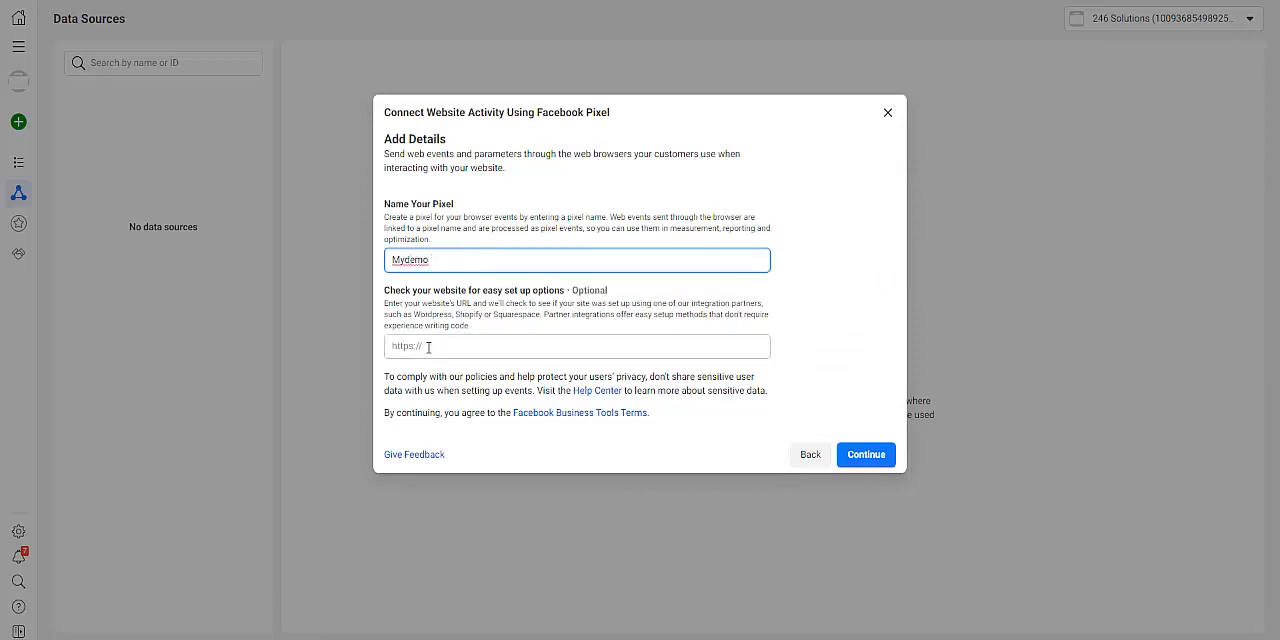
type("ydemo")
left_click(856, 454)
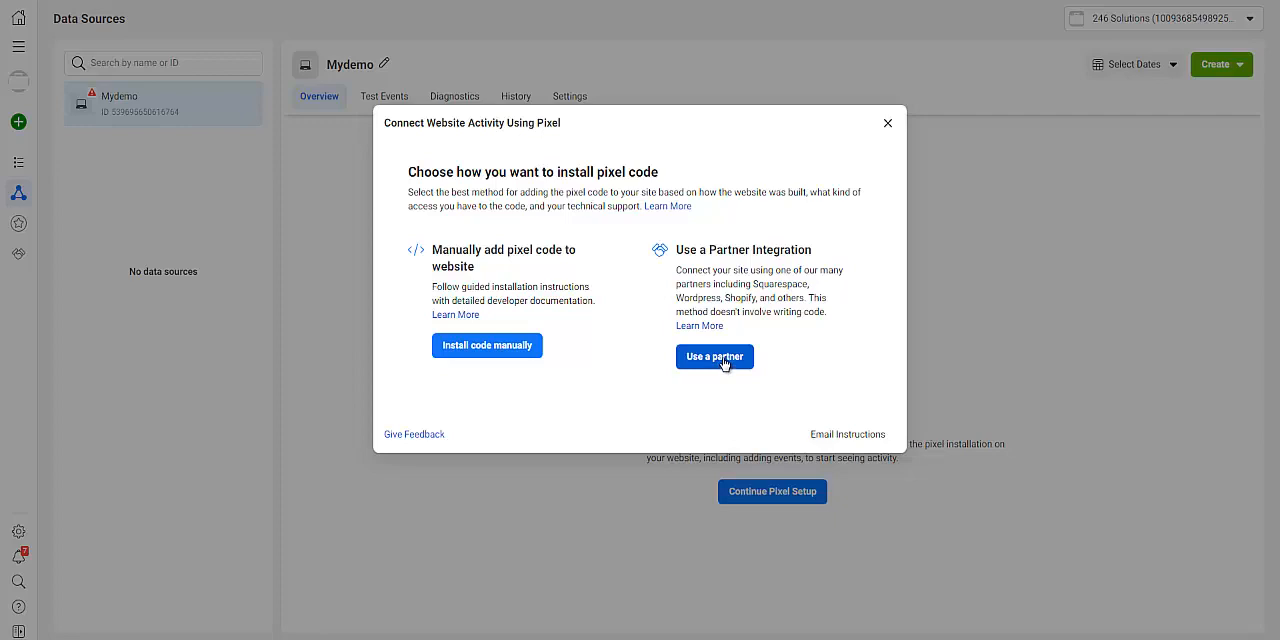
left_click(496, 346)
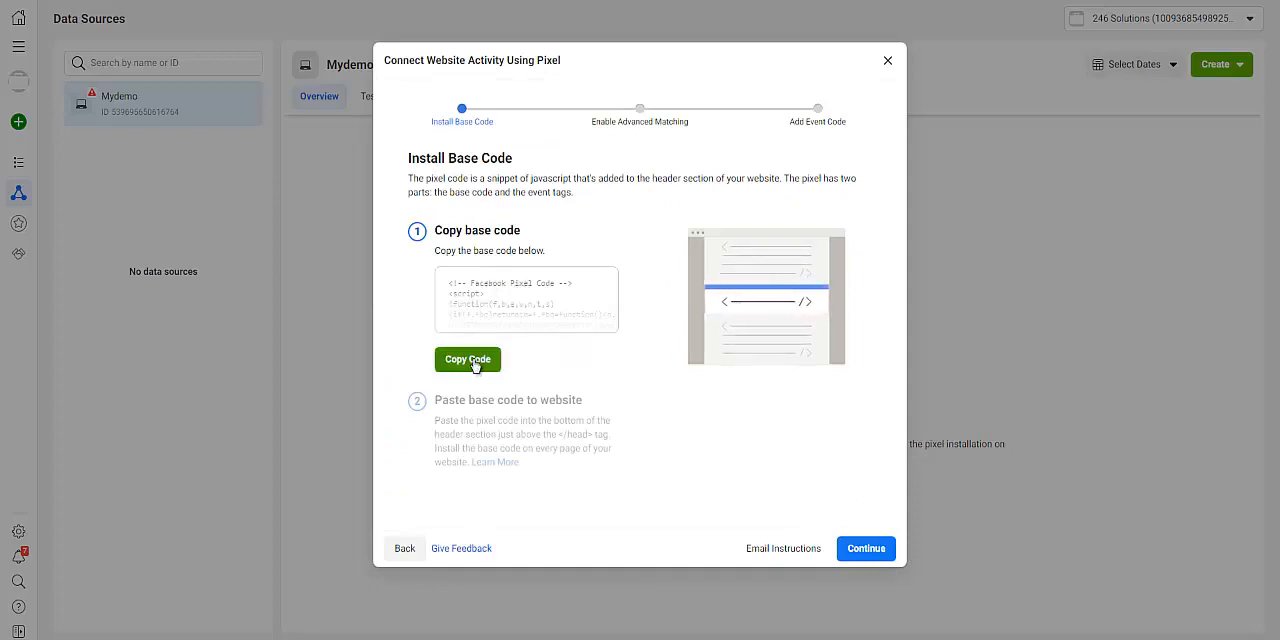
left_click(476, 366)
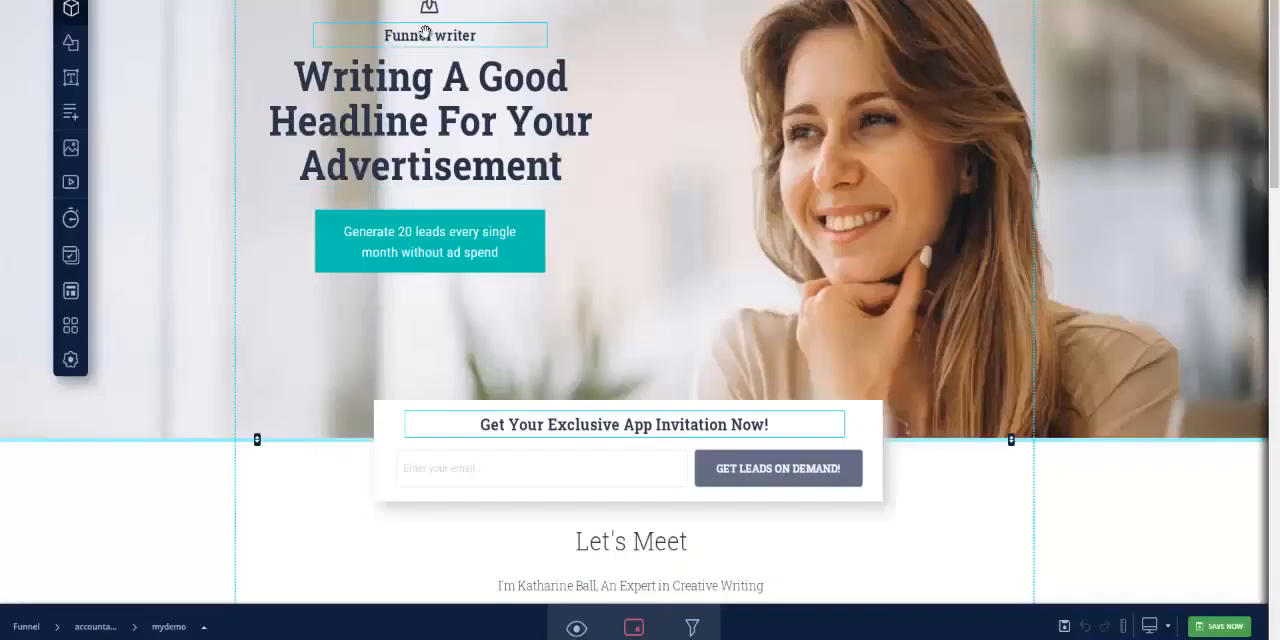
Switch to the page builder, paste the pixel base code into the mydemo page's header code, and save the page
mouse_move(77, 362)
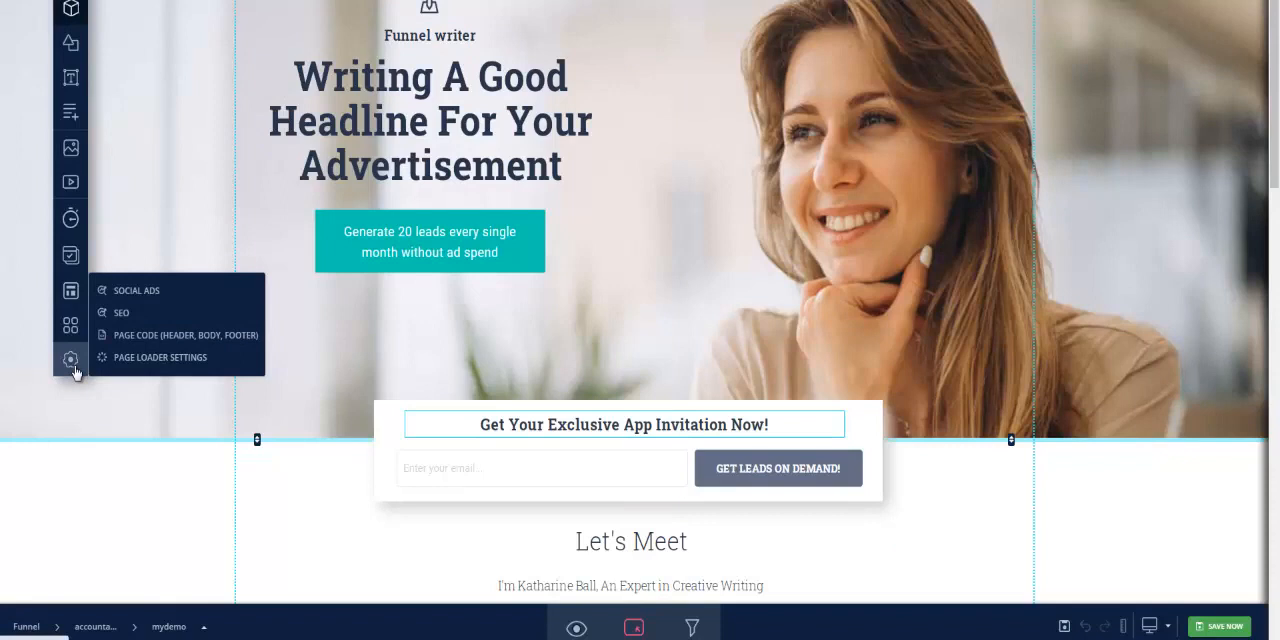
left_click(135, 338)
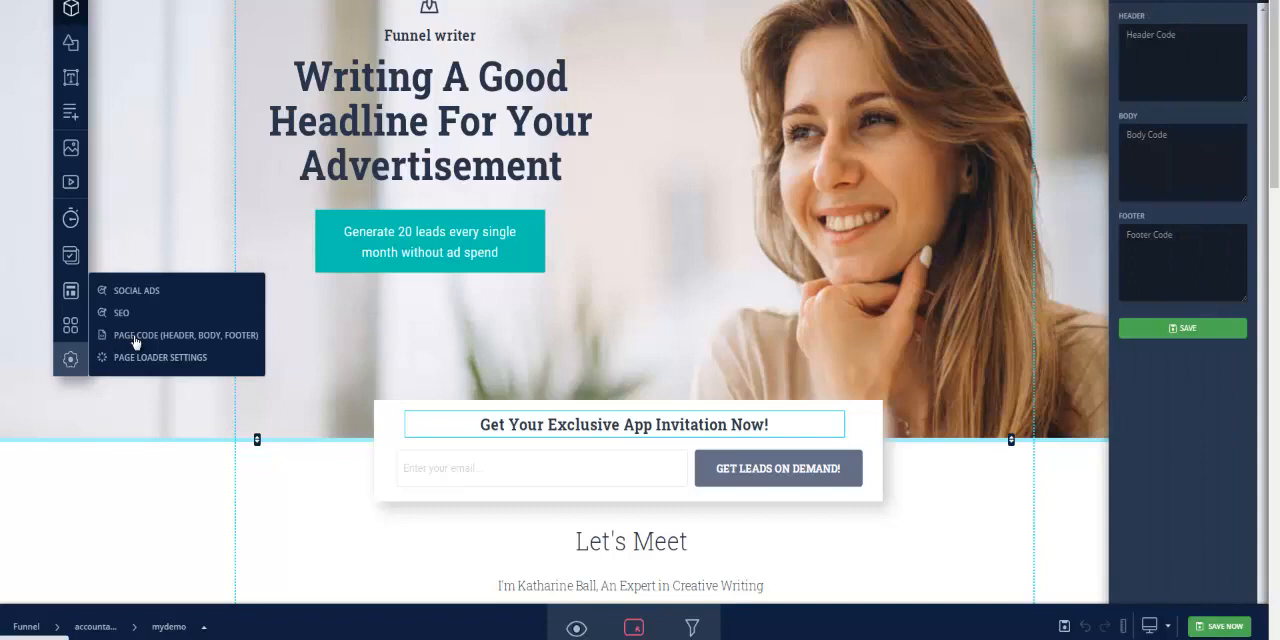
left_click(1160, 66)
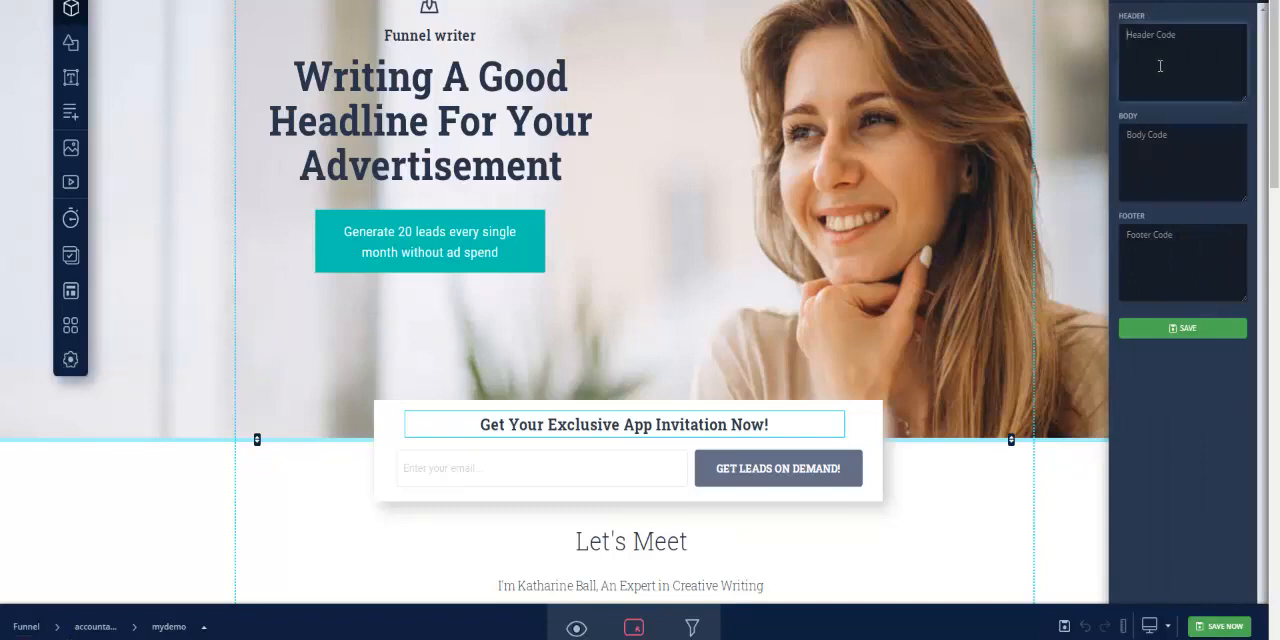
key("ctrl+v")
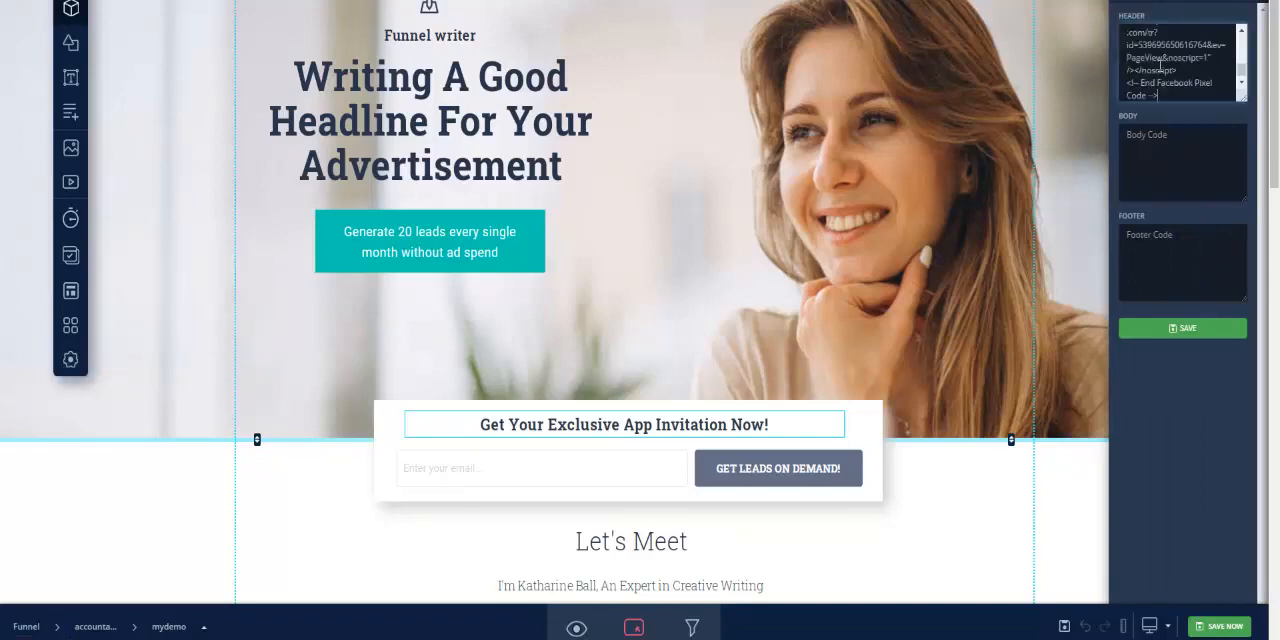
left_click(1220, 627)
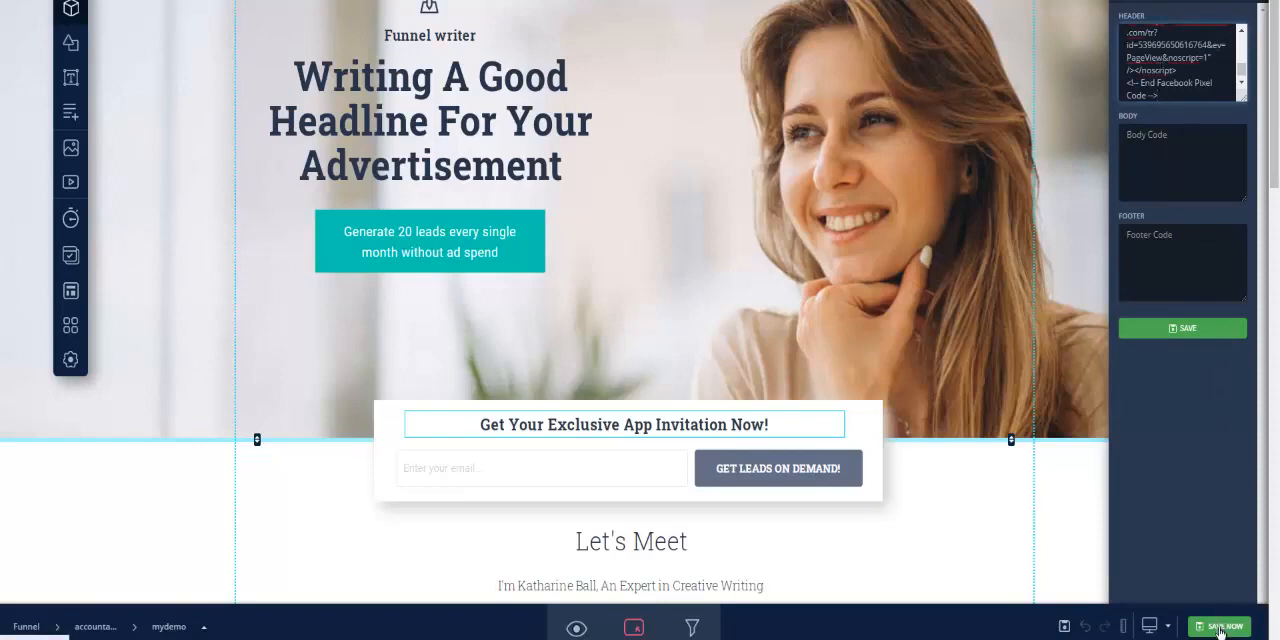
left_click(1187, 330)
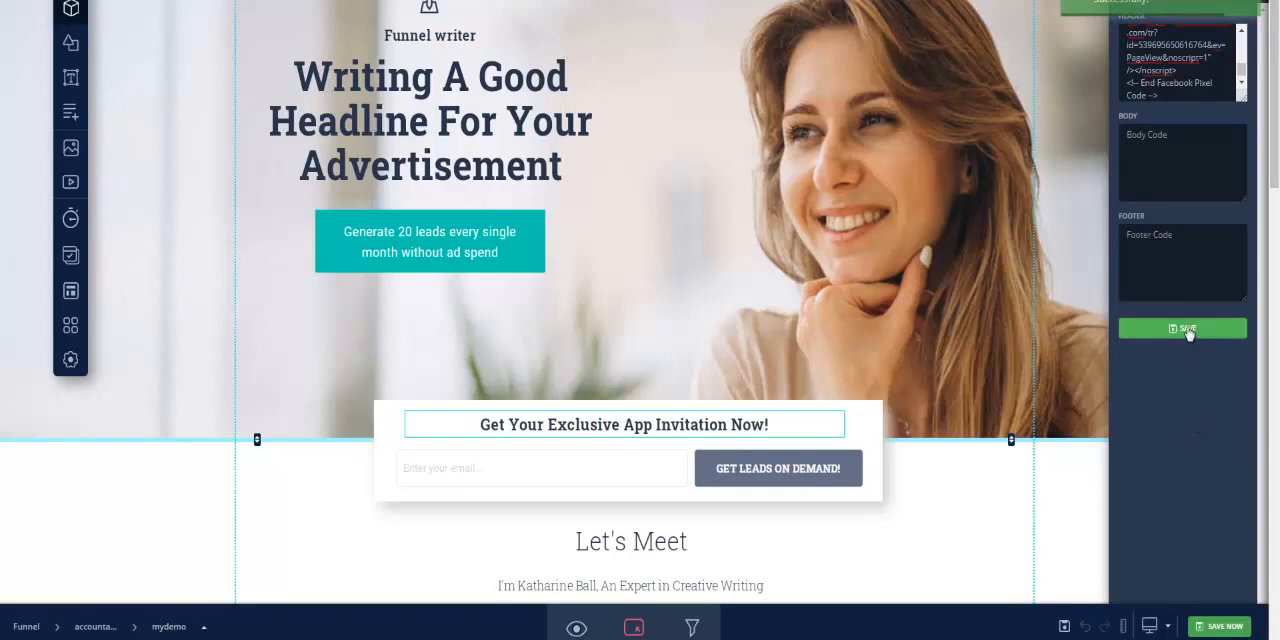
left_click(1225, 626)
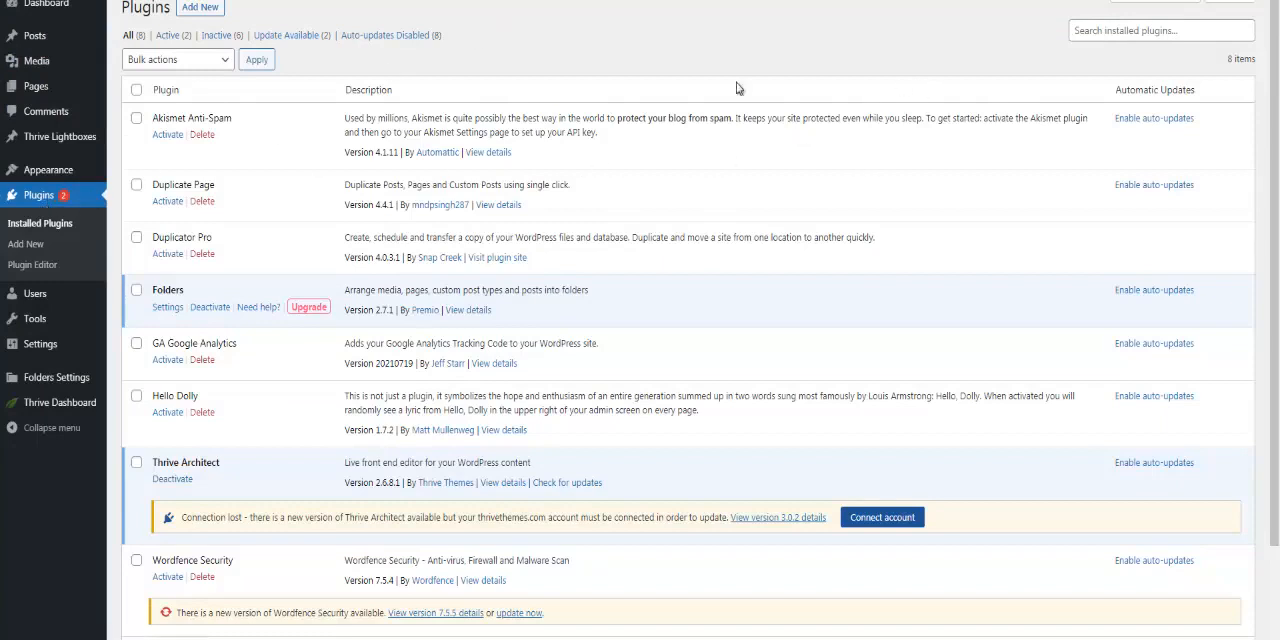
Open the page for adding WordPress plugins, and activate Insert Headers and Footers in the store site's addons
left_click(200, 8)
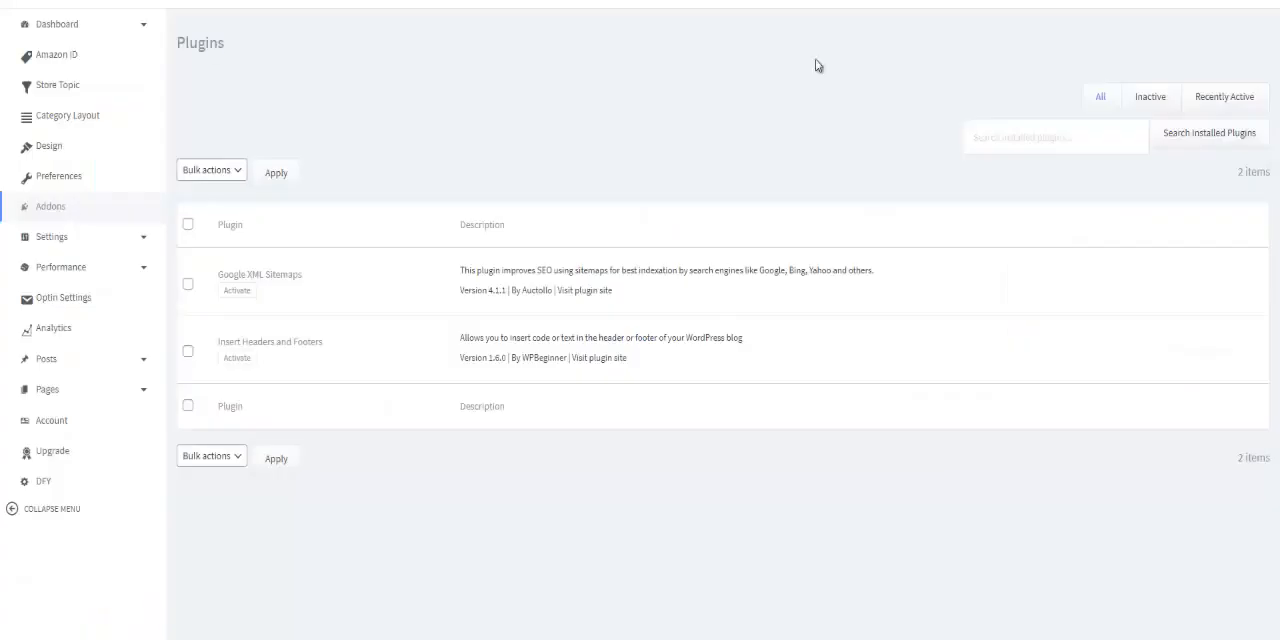
left_click(240, 360)
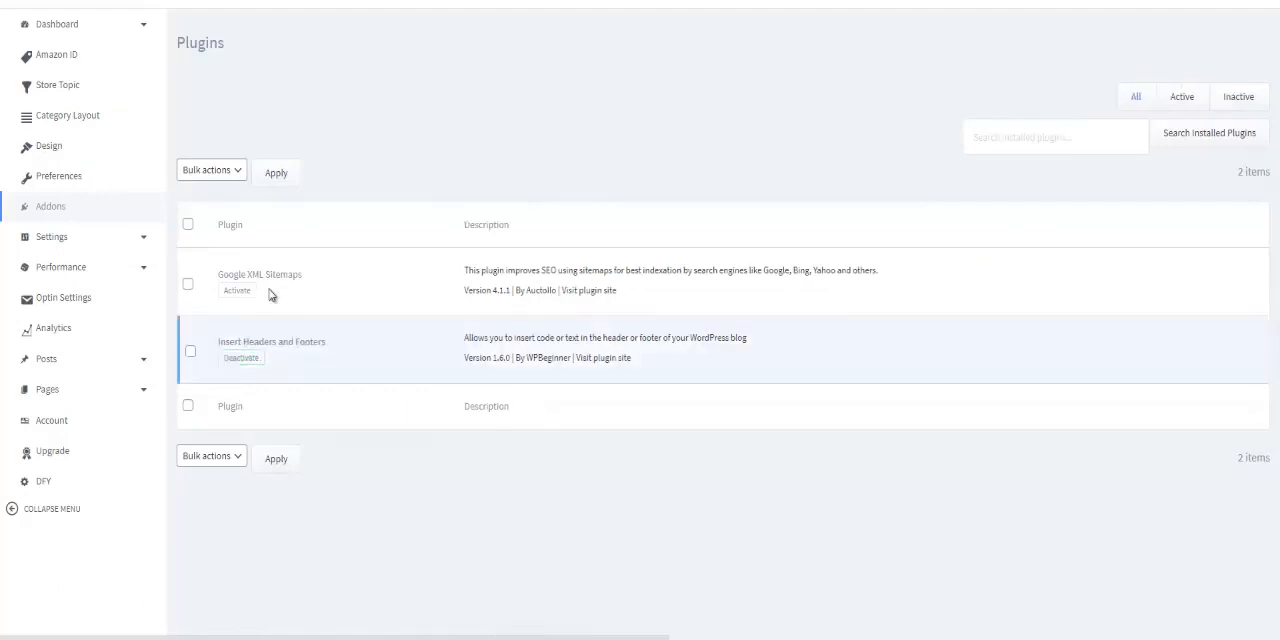
left_click(71, 243)
left_click(63, 571)
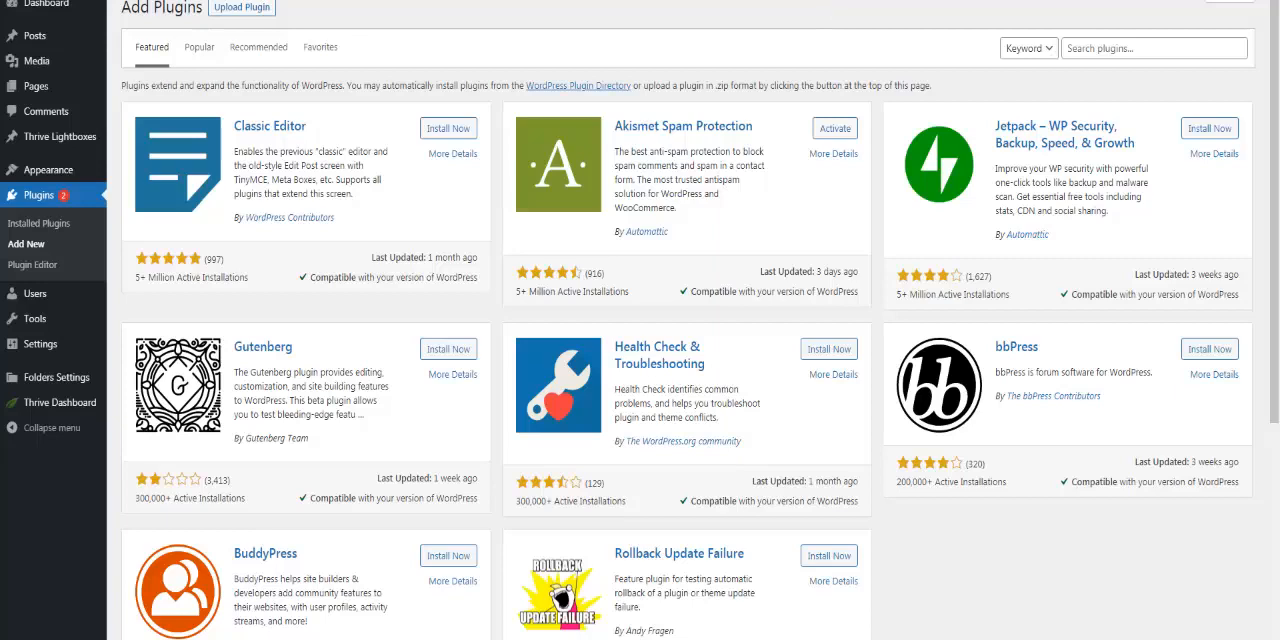
Search Google for the Facebook Pixel Helper extension in a new tab and open its Chrome Web Store page
key("ctrl+t")
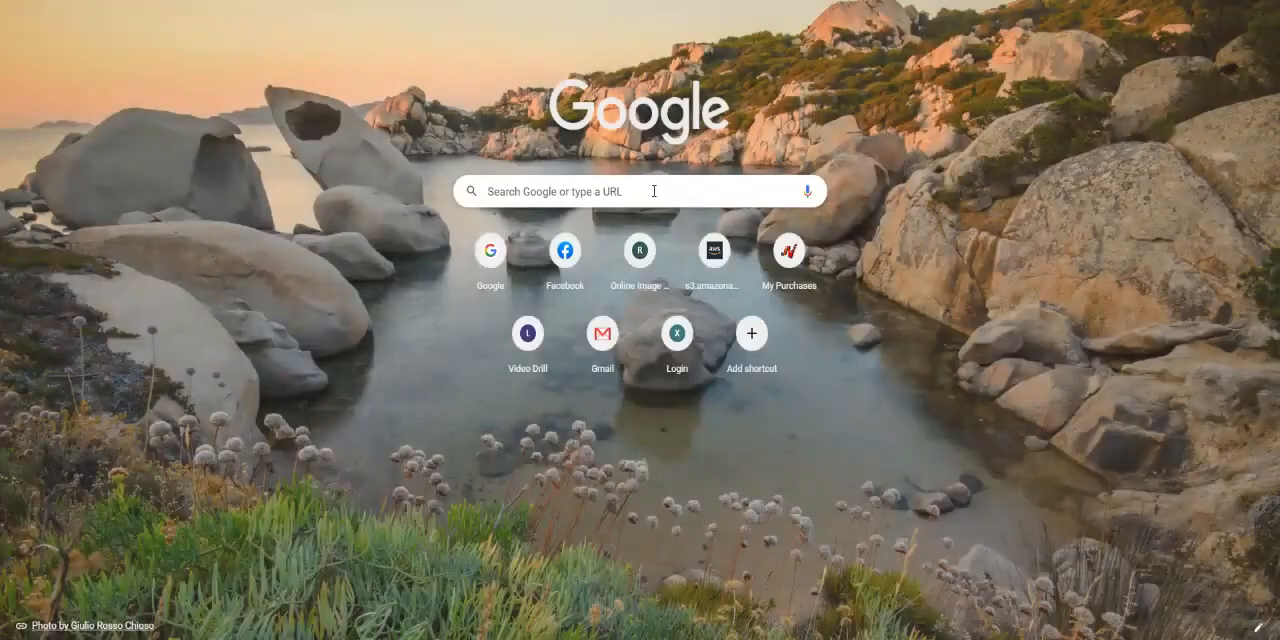
left_click(654, 191)
type("face")
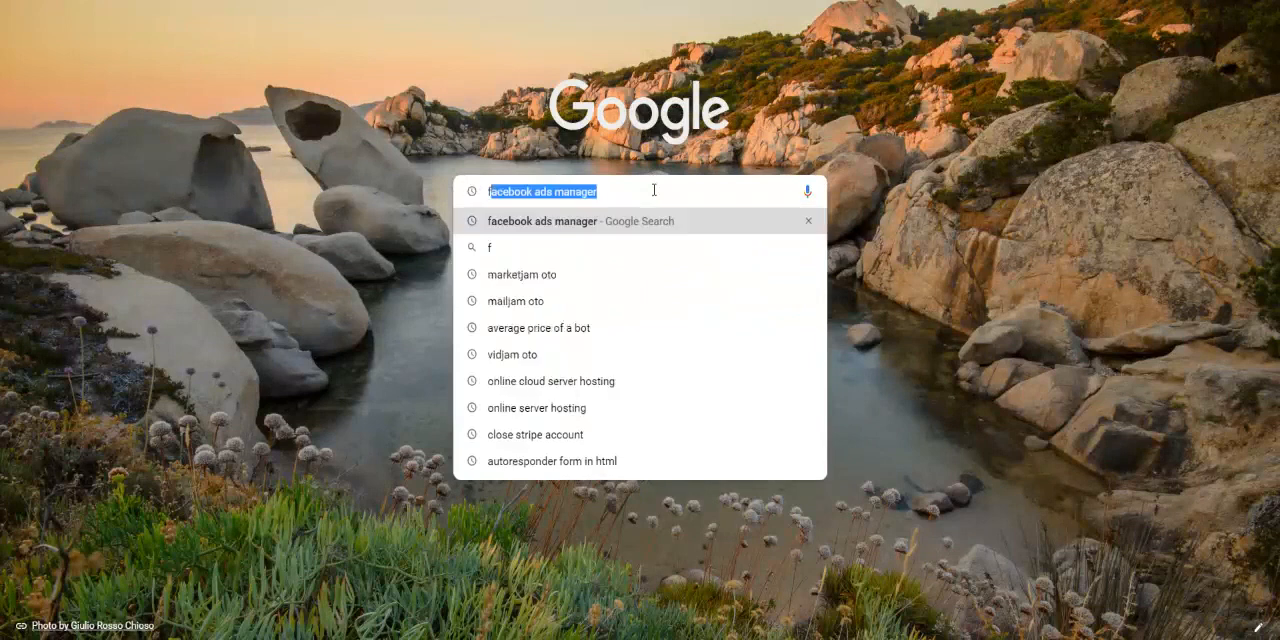
type("boo")
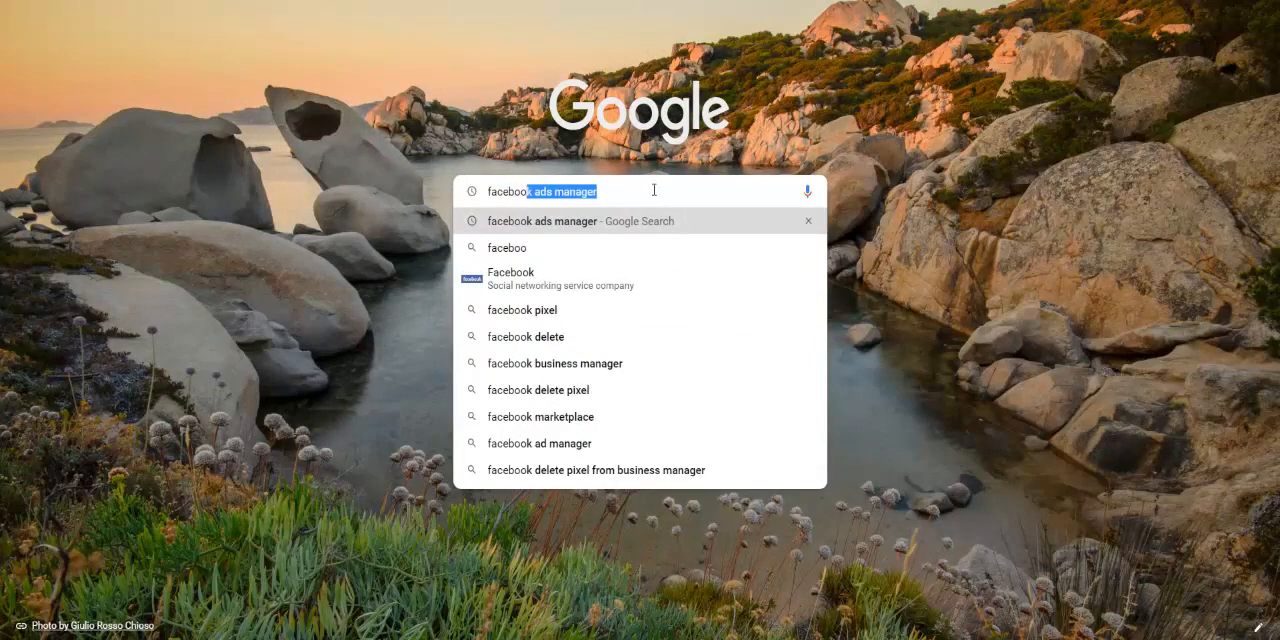
type("k")
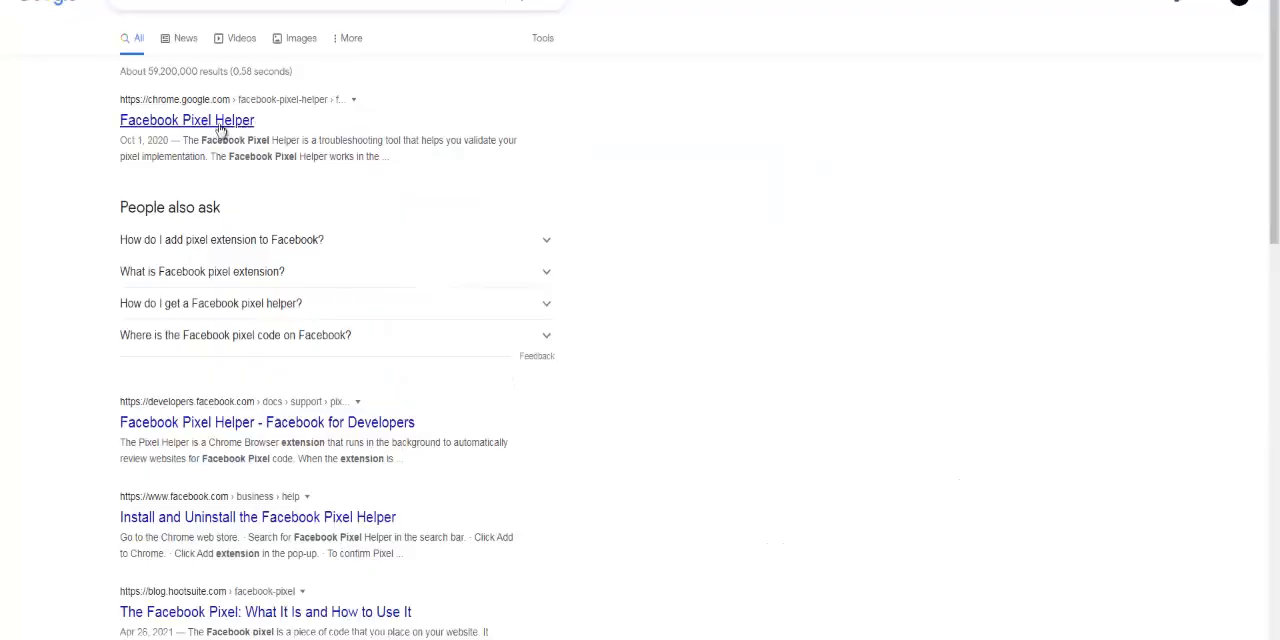
left_click(220, 122)
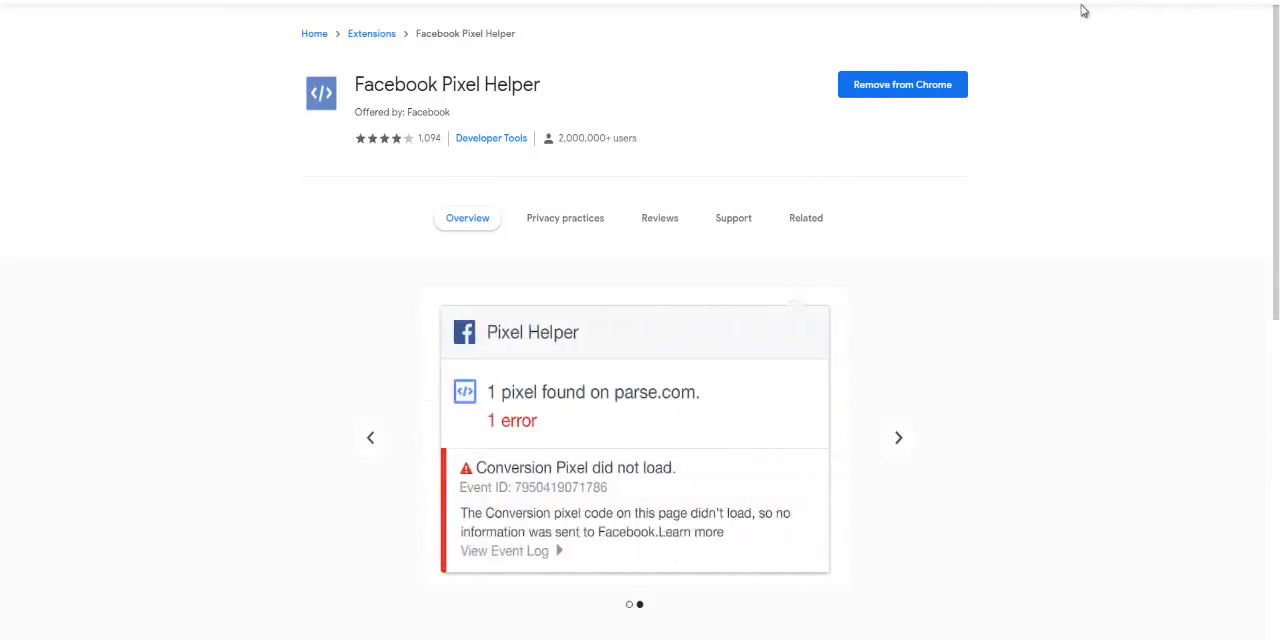
Run the Facebook Pixel Helper extension on its store page and pin it in the browser
left_click(1219, 1)
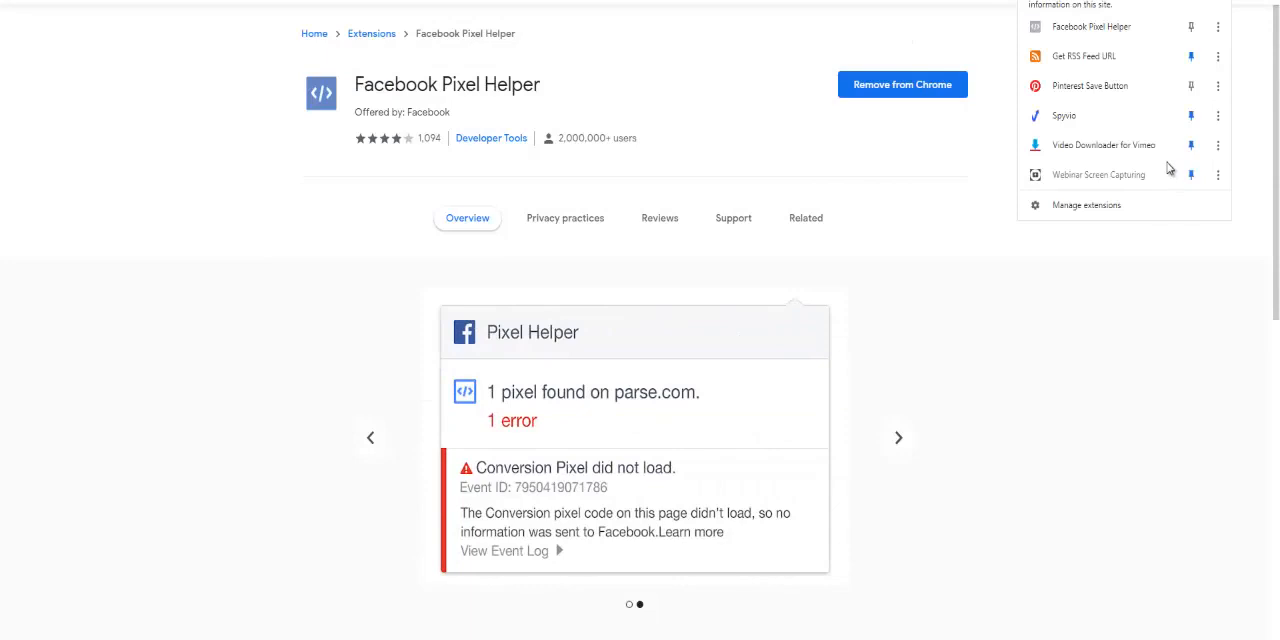
left_click(1132, 32)
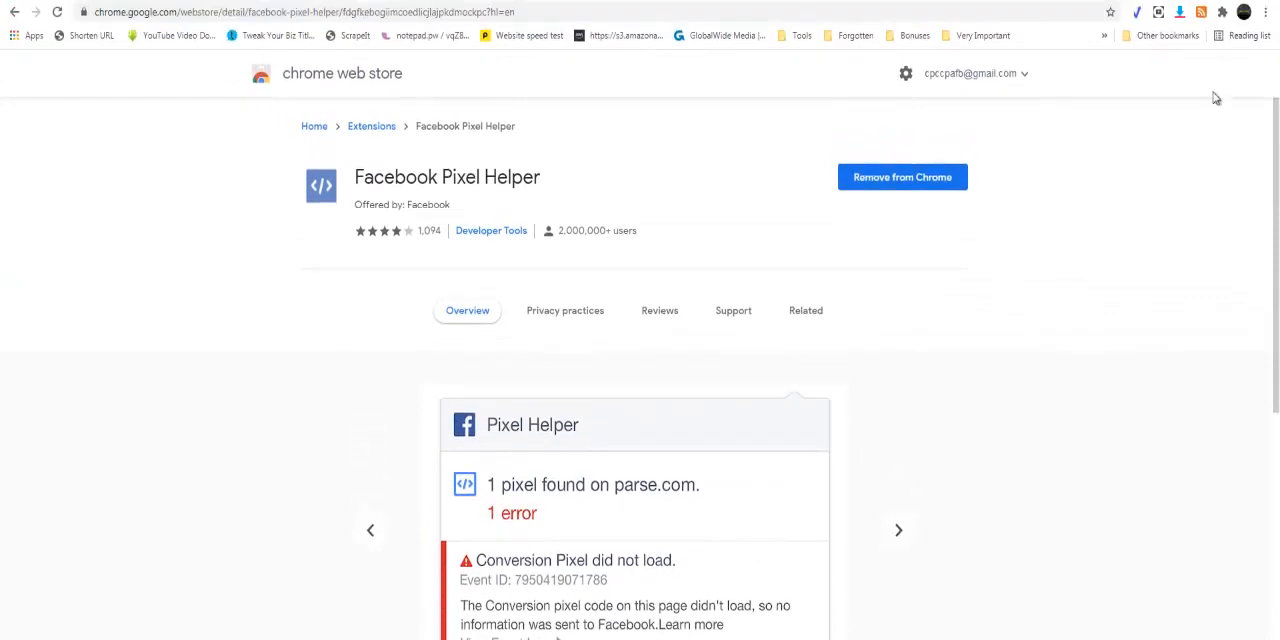
left_click(1222, 12)
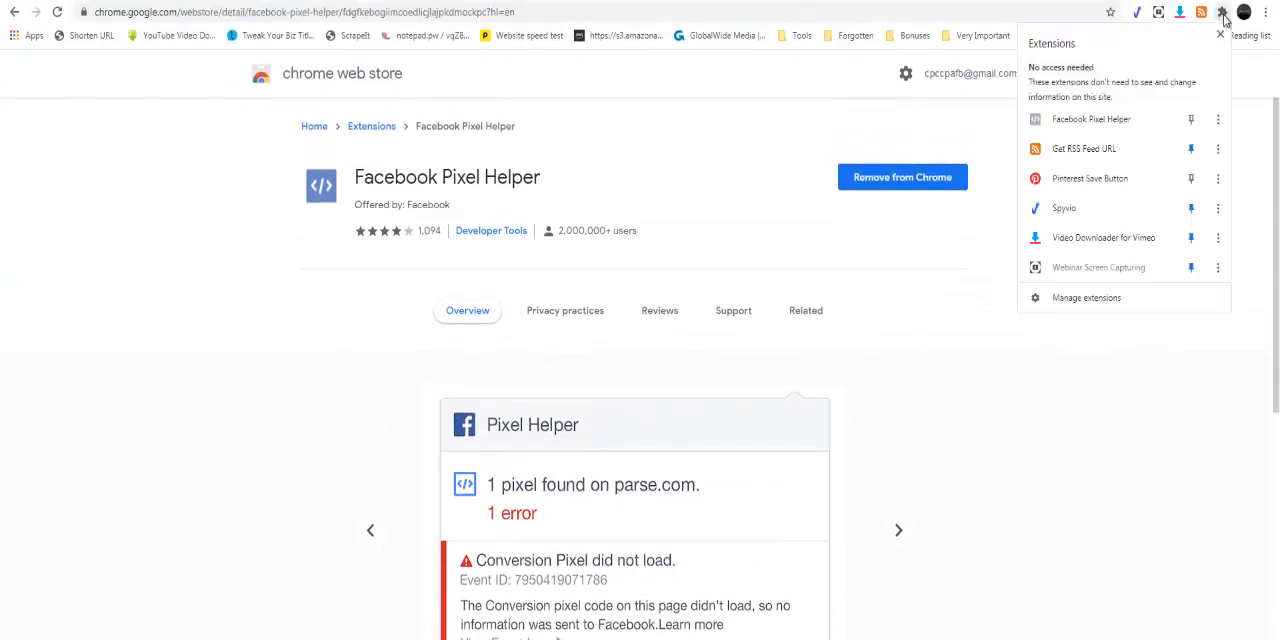
left_click(1129, 122)
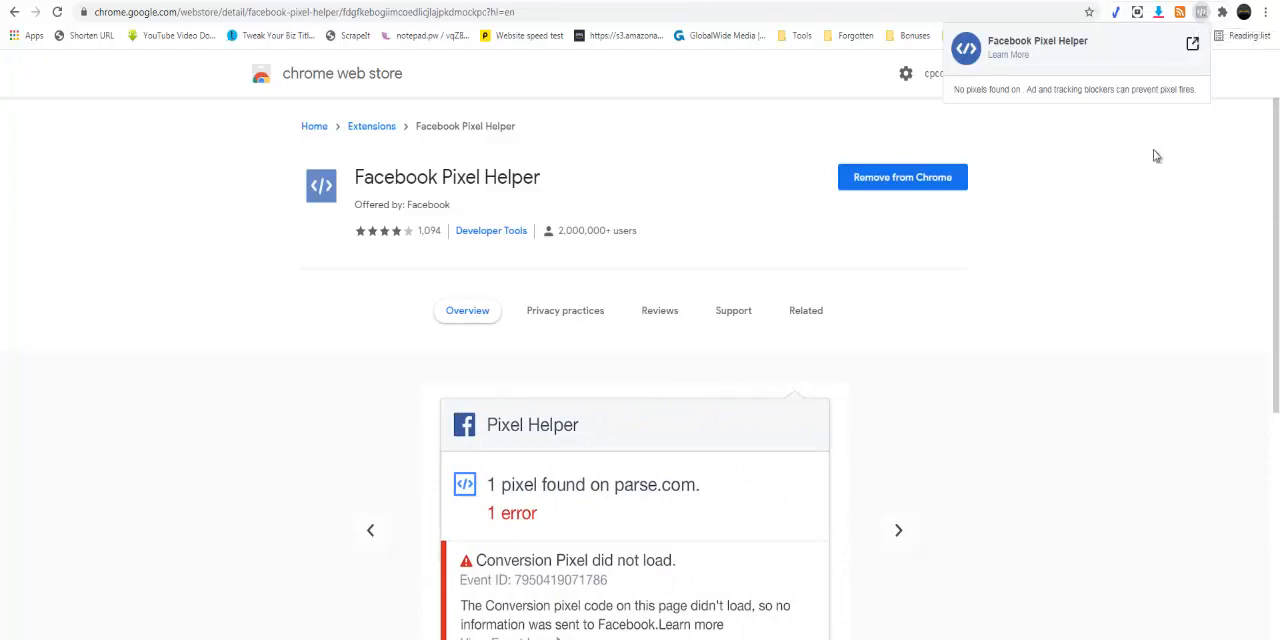
left_click(1137, 186)
left_click(1222, 14)
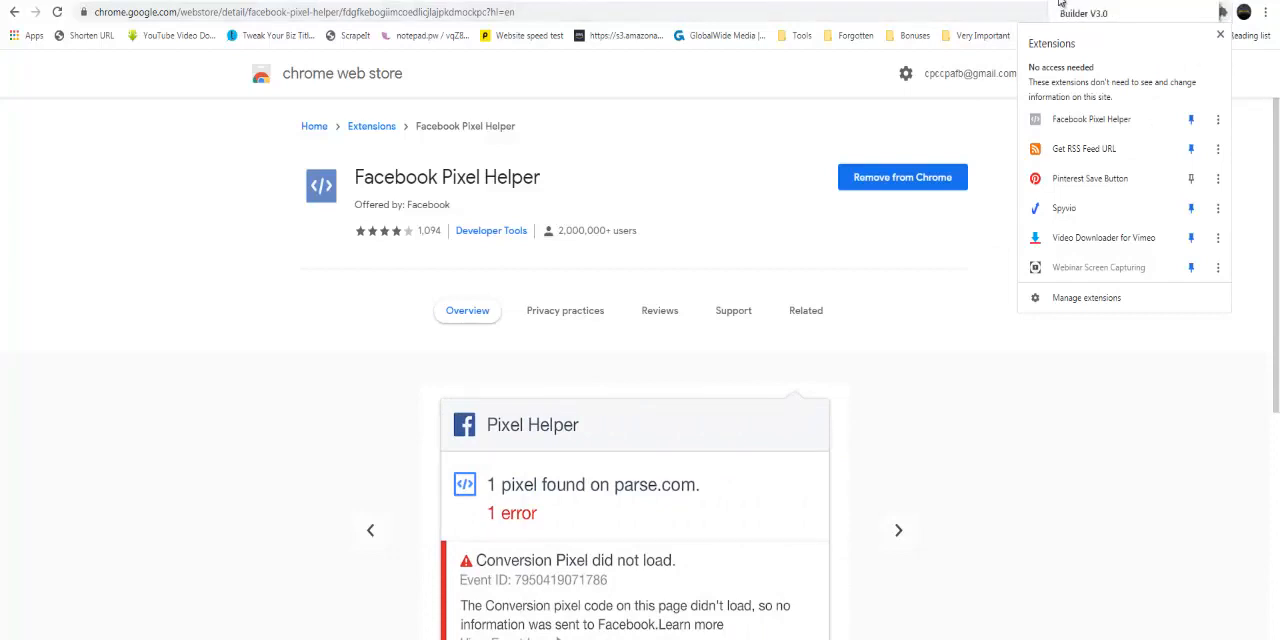
left_click(1060, 2)
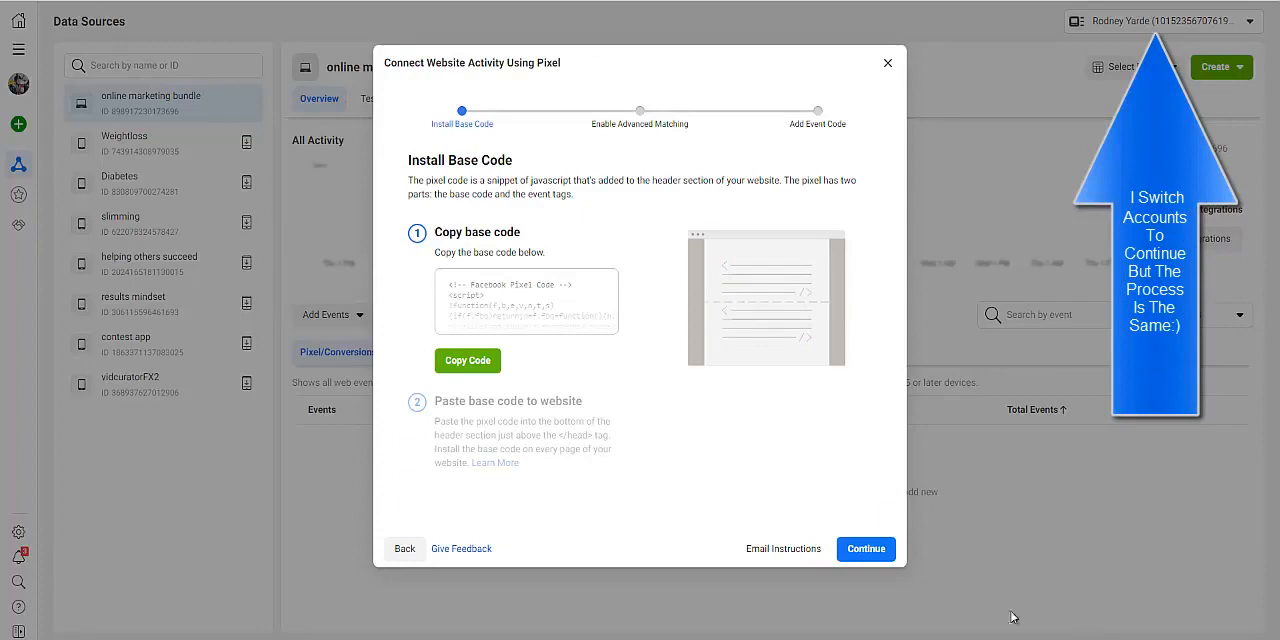
Continue past the base code stage, switch Automatic Advanced Matching on and back off, and proceed to adding event code
left_click(866, 549)
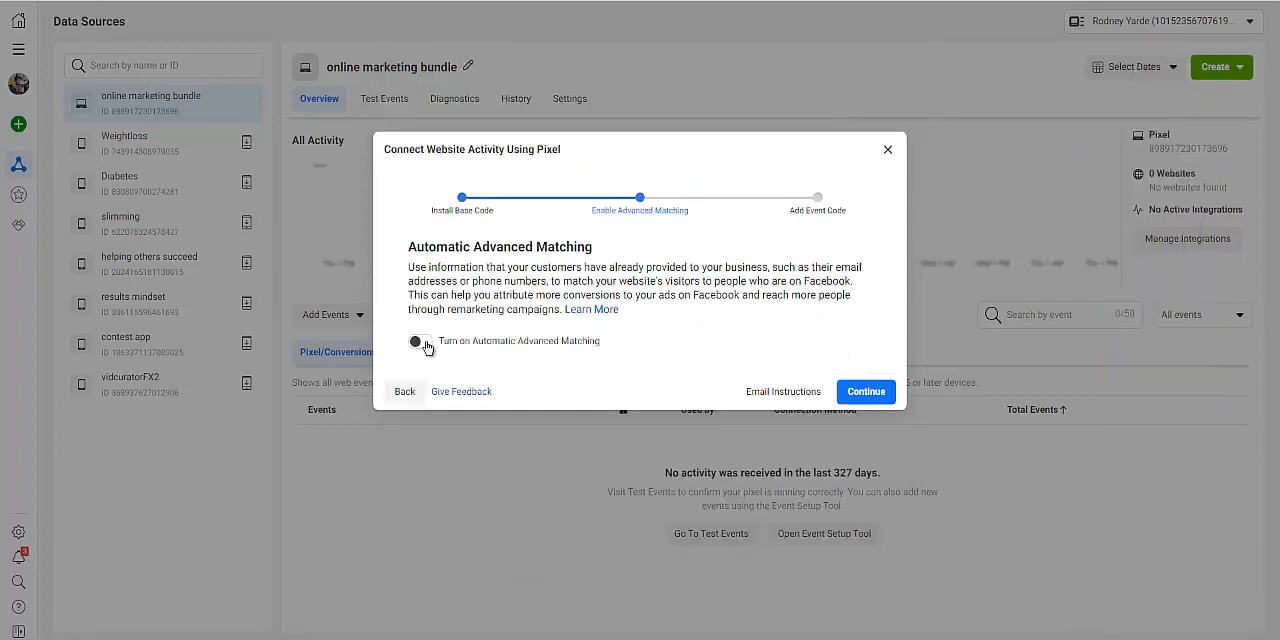
left_click(424, 343)
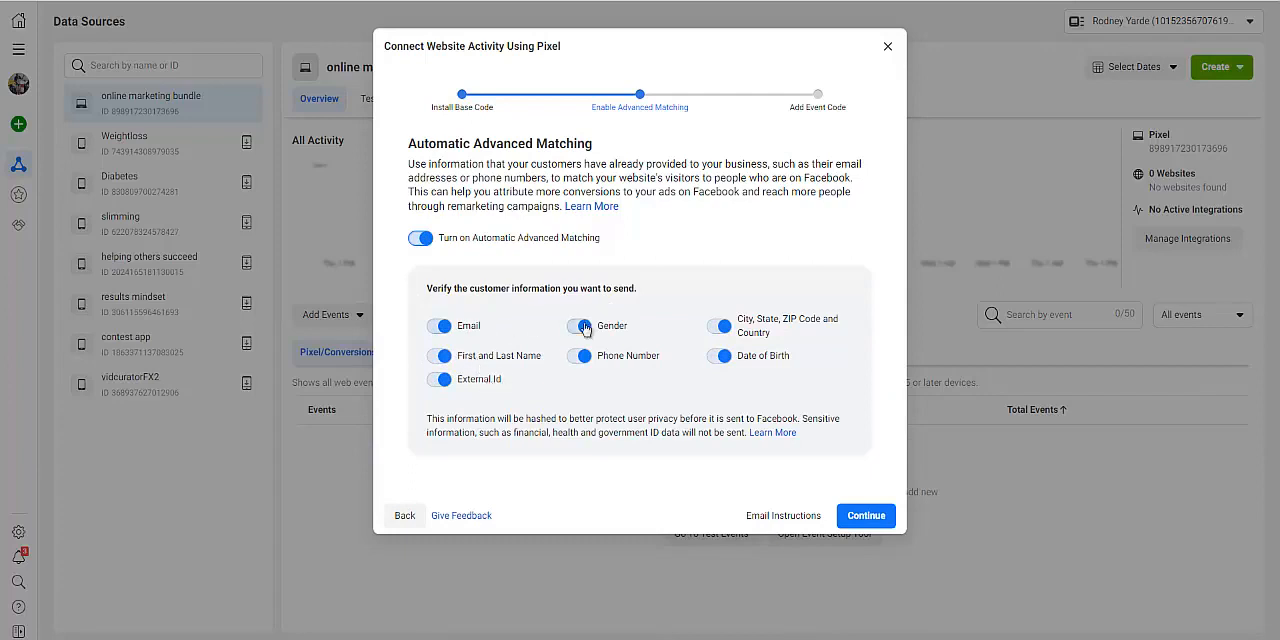
left_click(419, 238)
left_click(858, 392)
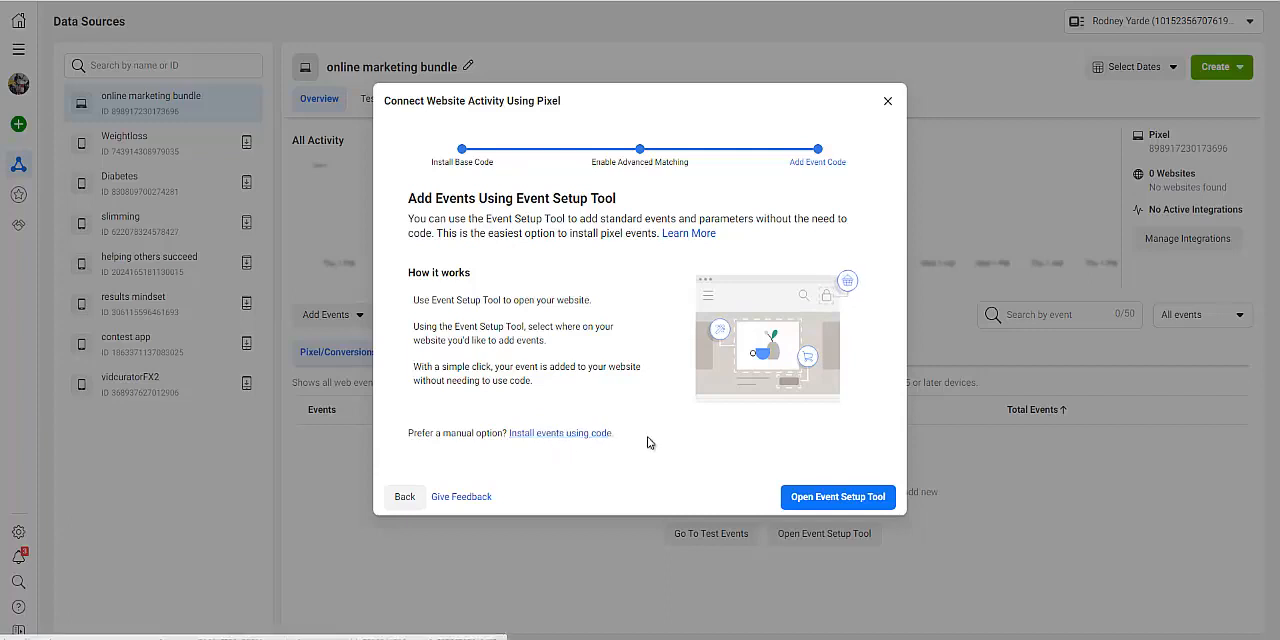
left_click(835, 497)
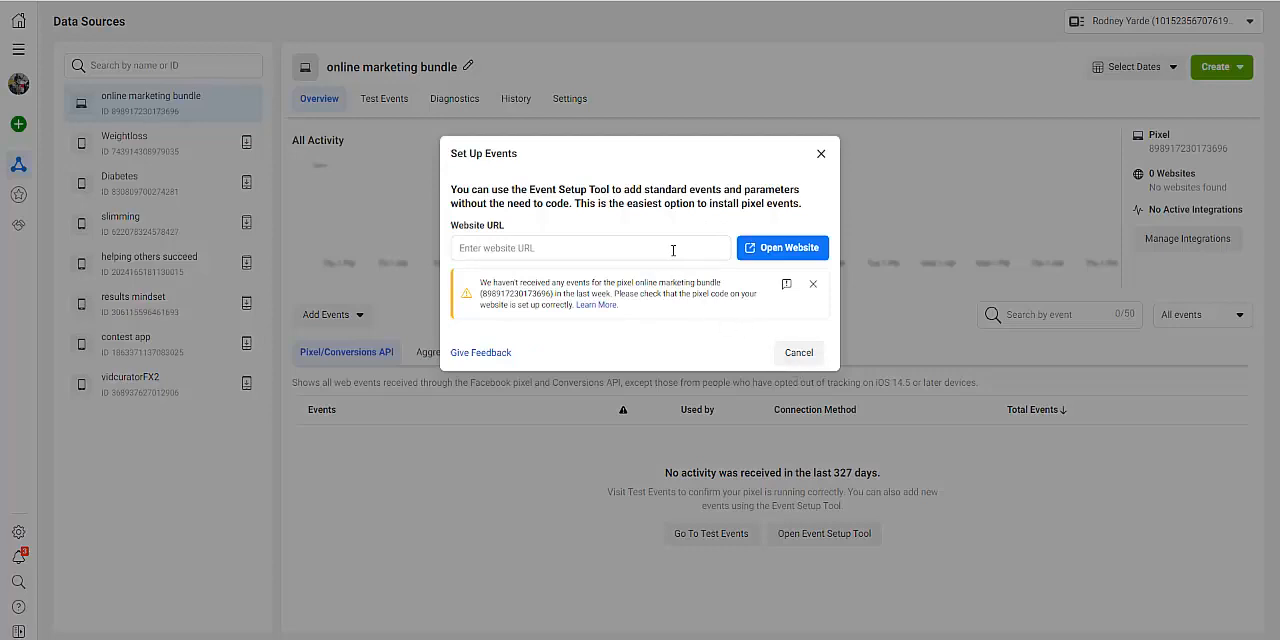
left_click(673, 249)
type("https://accountant.zkart.com/")
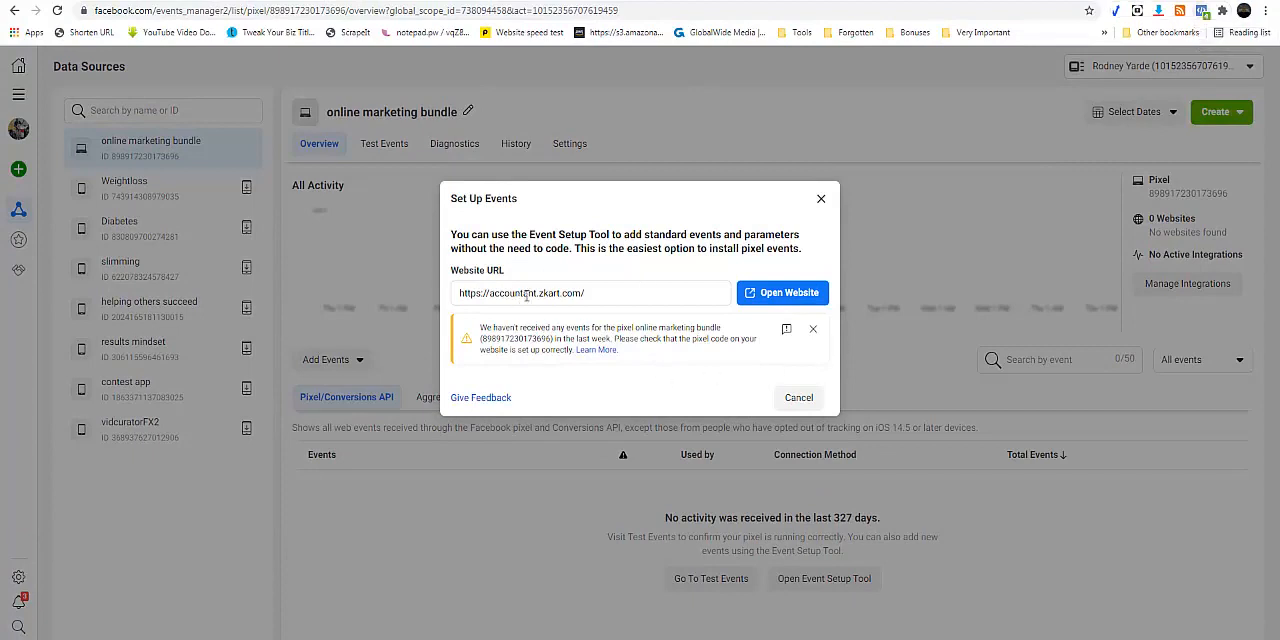
left_click(781, 293)
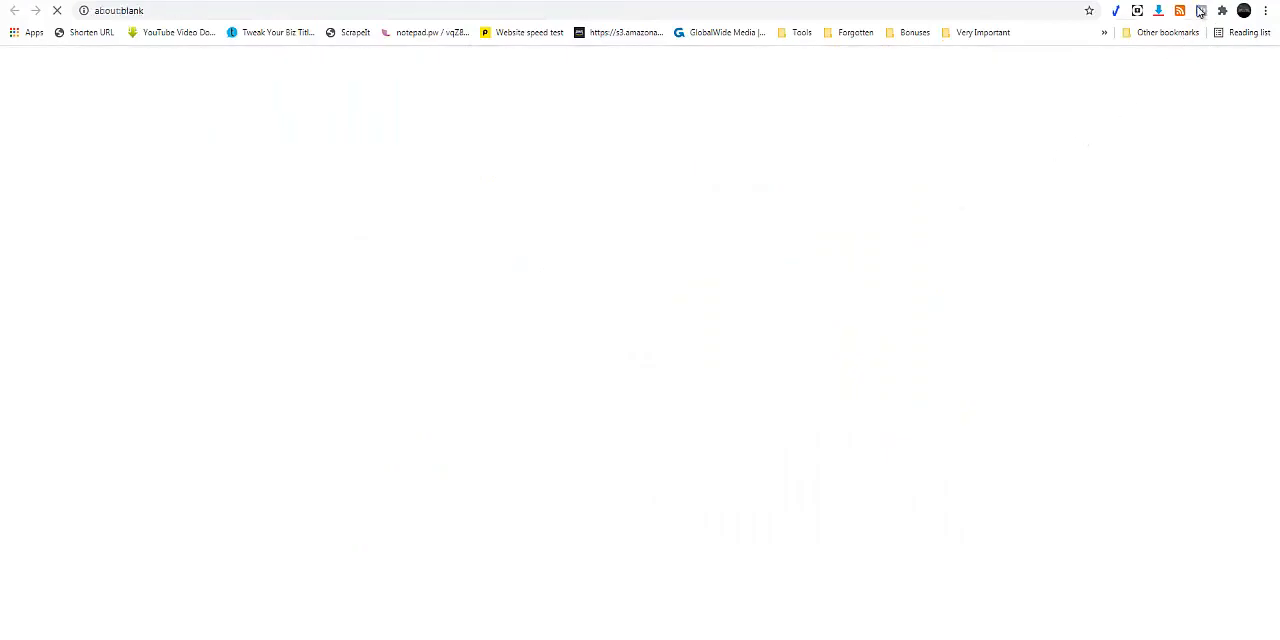